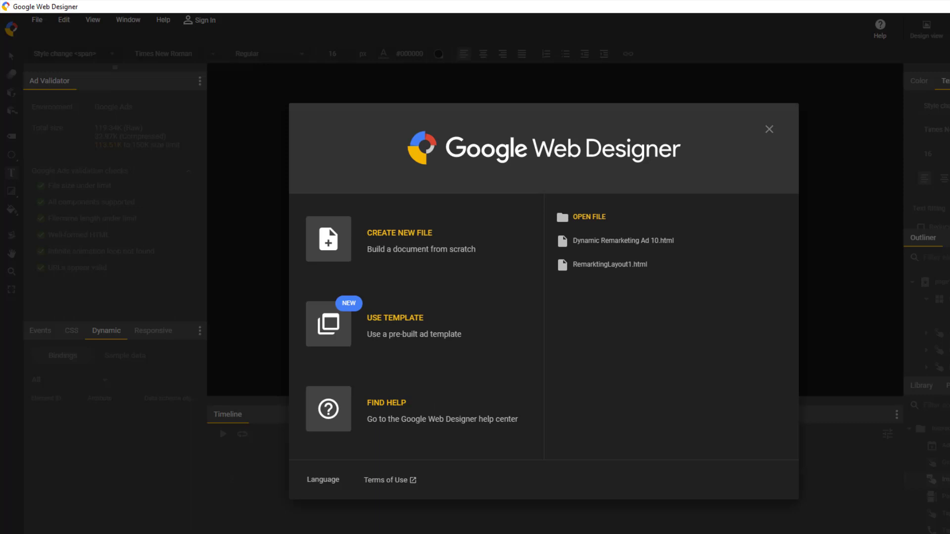
Start a new file from the Dynamic remarketing for Google Ads template and browse its layouts
click(337, 338)
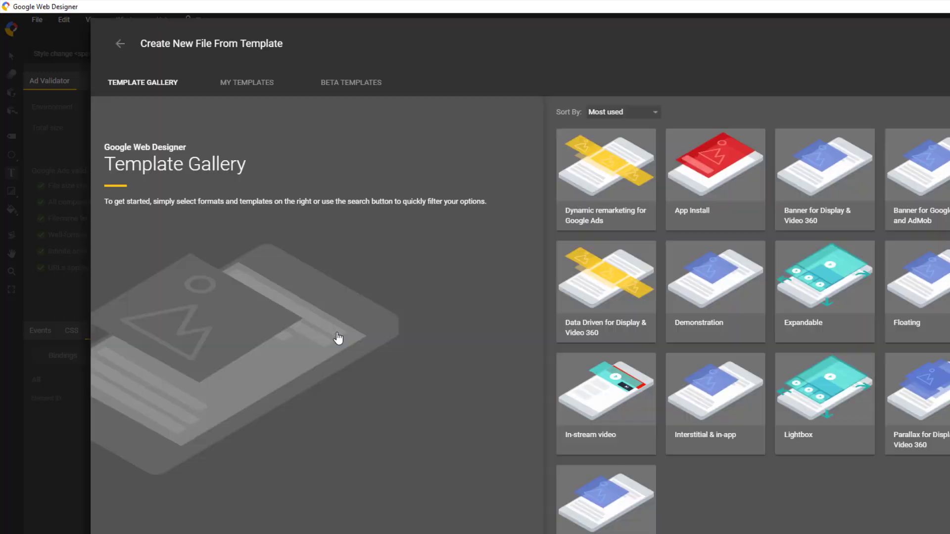
click(615, 164)
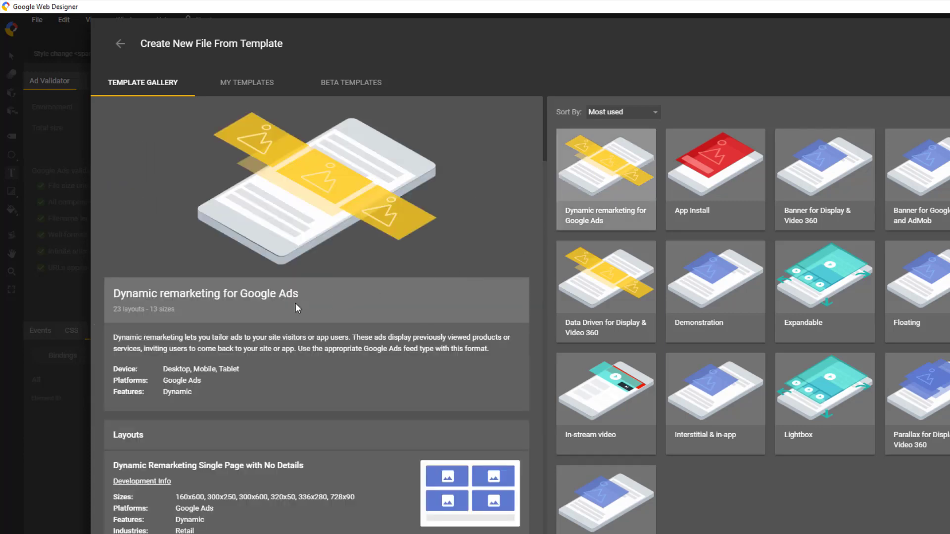
scroll(295, 303, down, 10)
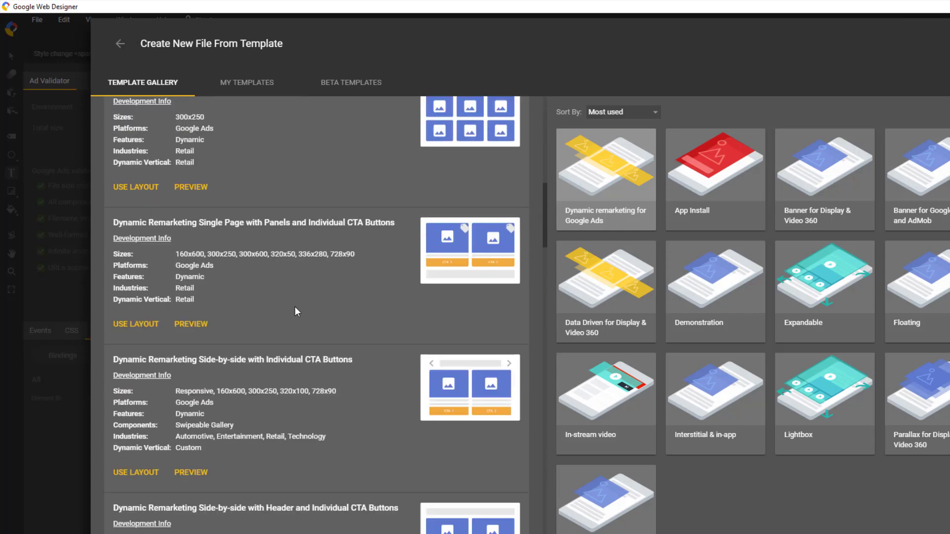
scroll(295, 310, down, 15)
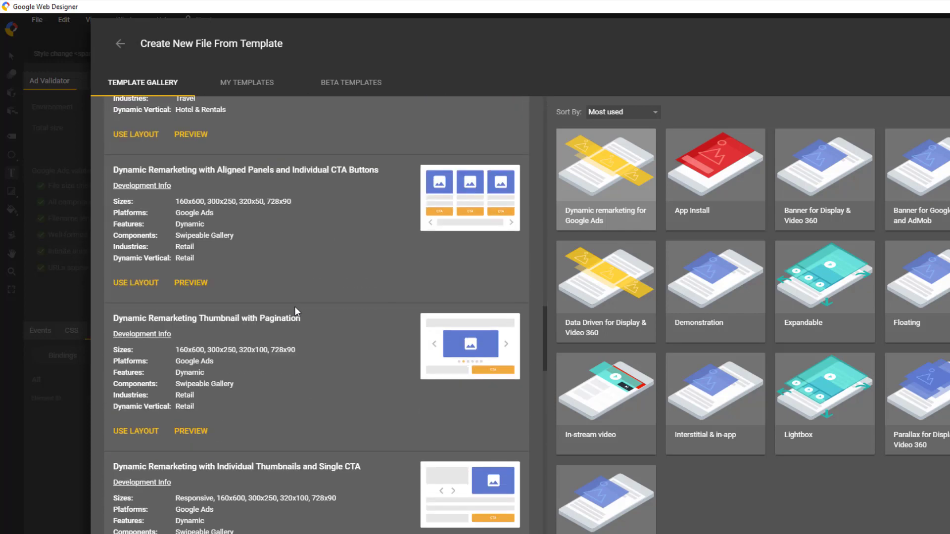
scroll(296, 311, down, 3)
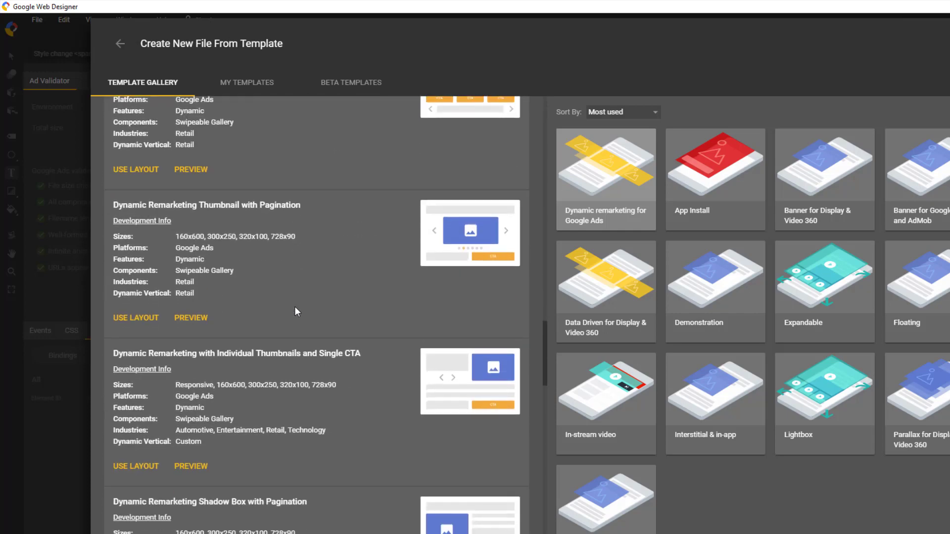
scroll(296, 311, down, 3)
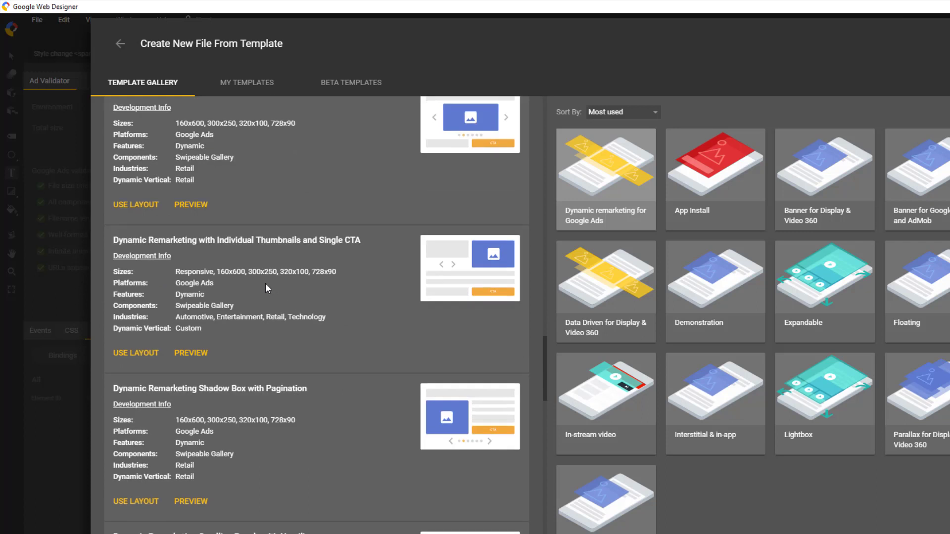
Create 'Dynamic Remarketing Ad 1' at Responsive size from the Individual Thumbnails and Single CTA layout
click(135, 353)
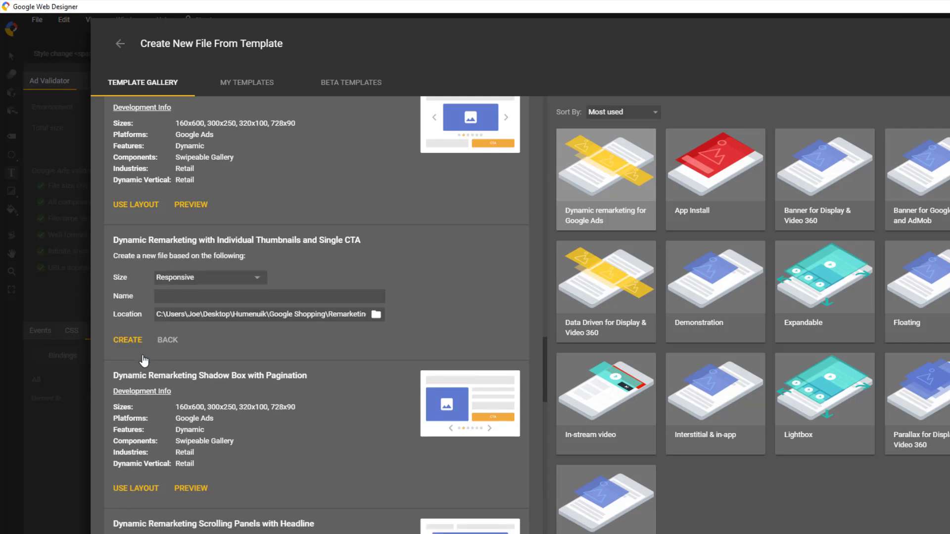
click(192, 295)
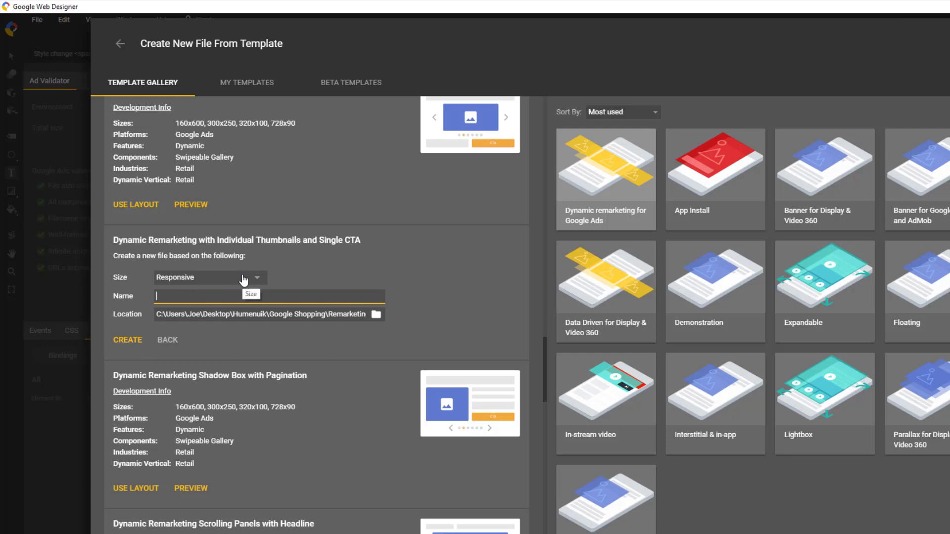
click(243, 279)
click(212, 299)
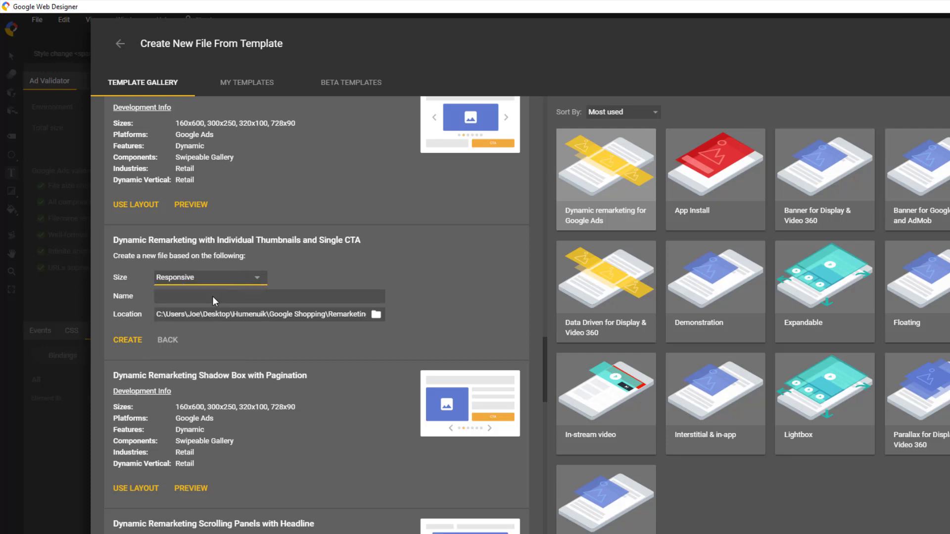
click(213, 299)
text(Dynamic Remarke)
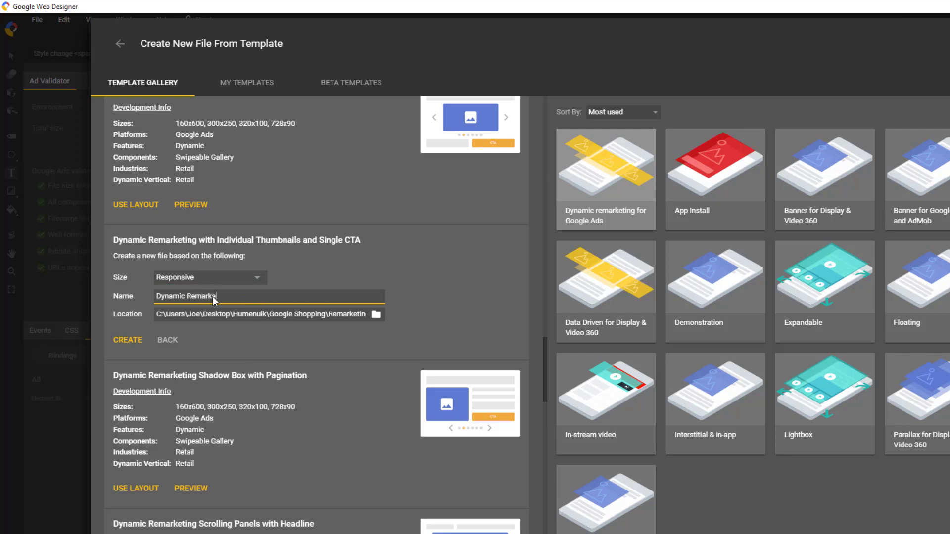
text(ting Ad 1)
click(128, 342)
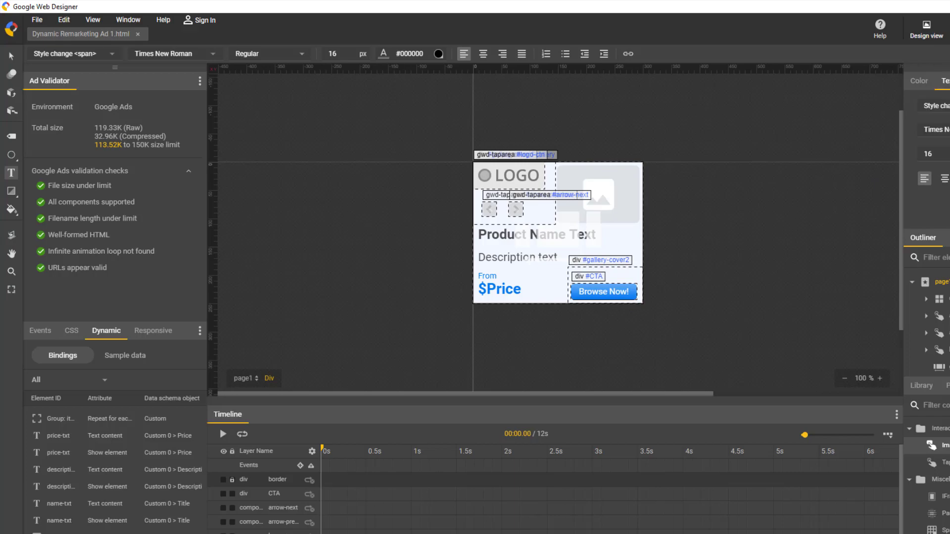
Preview the ad in Chrome with Ctrl+Enter
key(ctrl+Return)
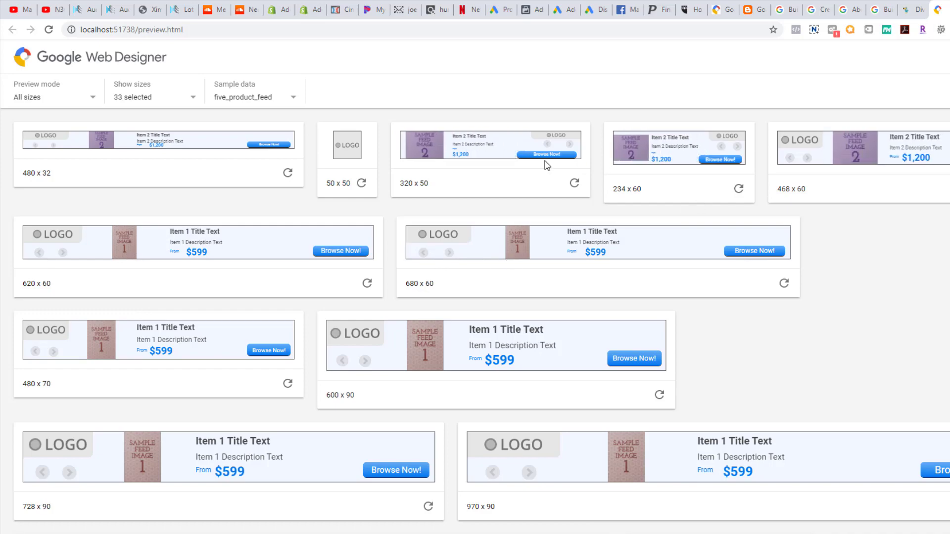
Scroll through the 33 ad sizes in the Chrome preview, then return to Google Web Designer
scroll(426, 352, down, 15)
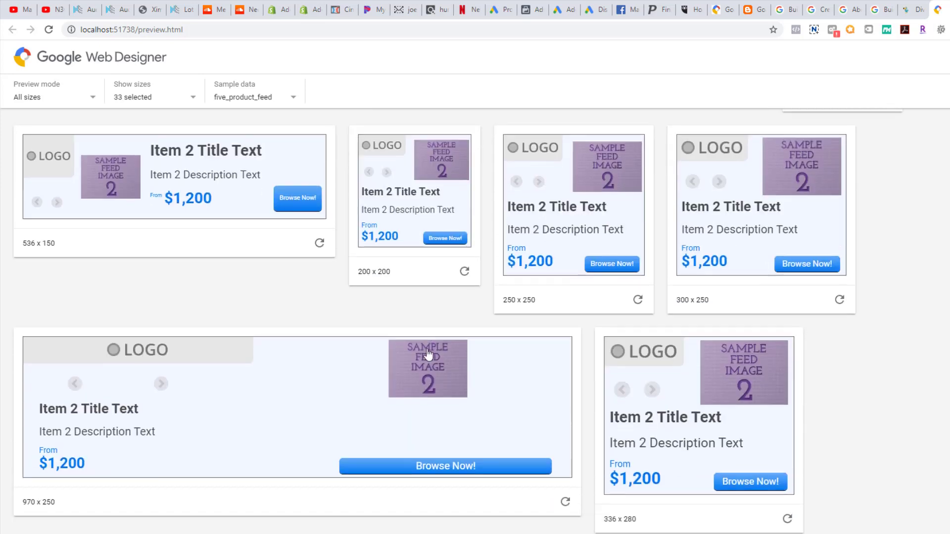
scroll(428, 354, down, 15)
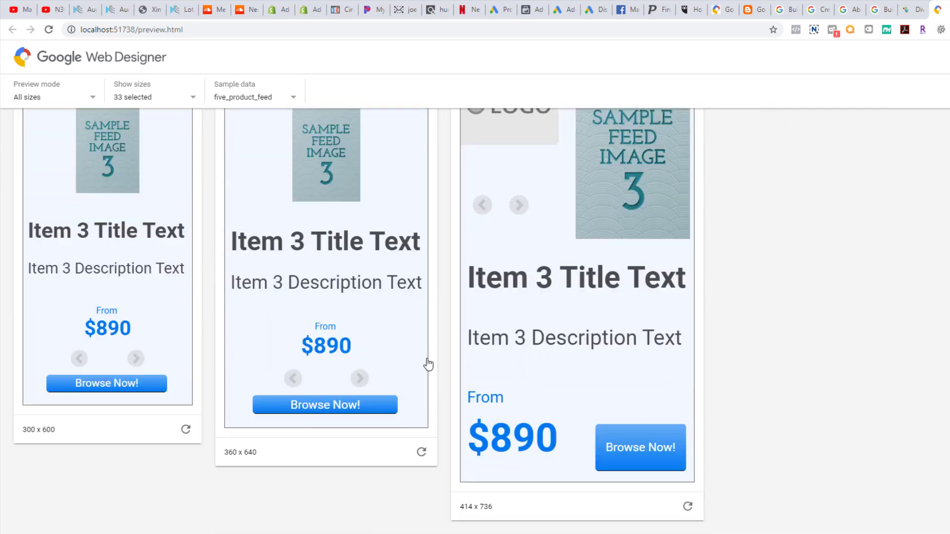
scroll(429, 367, down, 15)
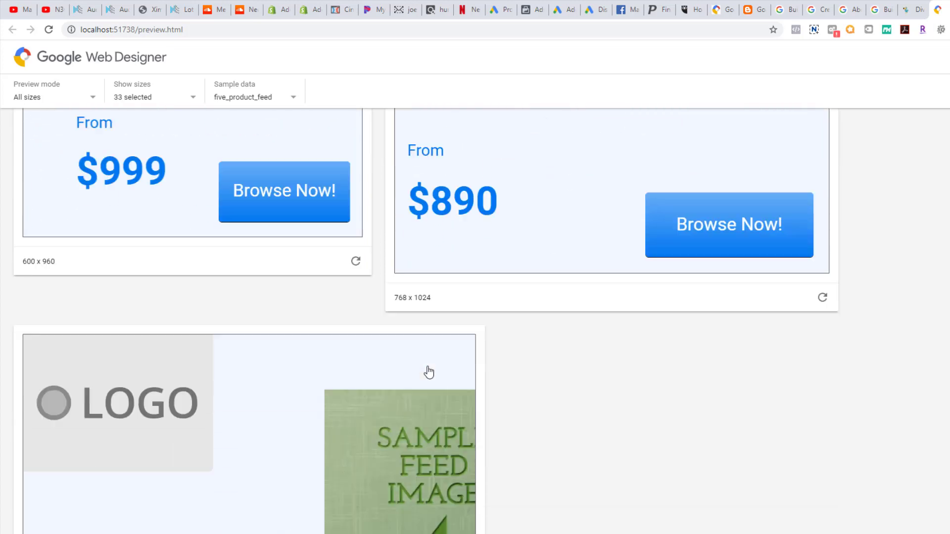
scroll(427, 372, down, 12)
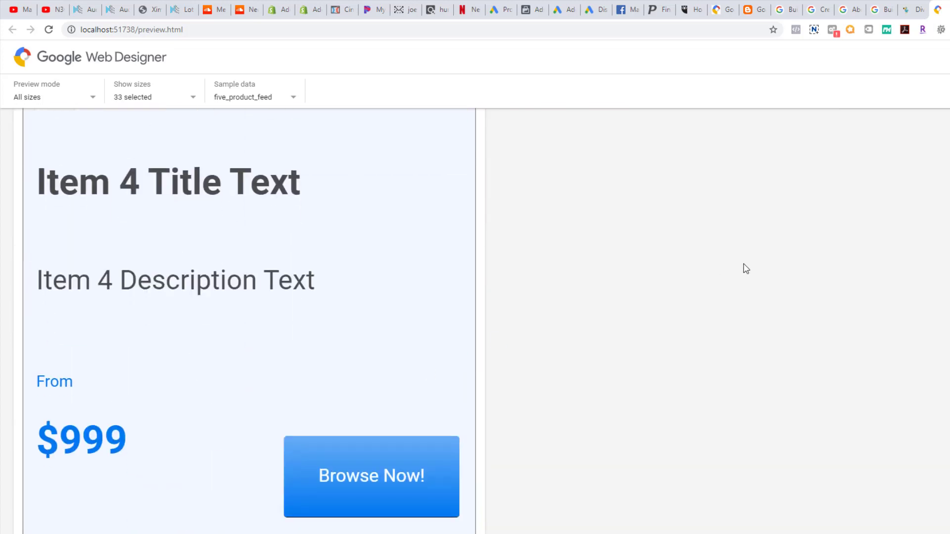
click(626, 519)
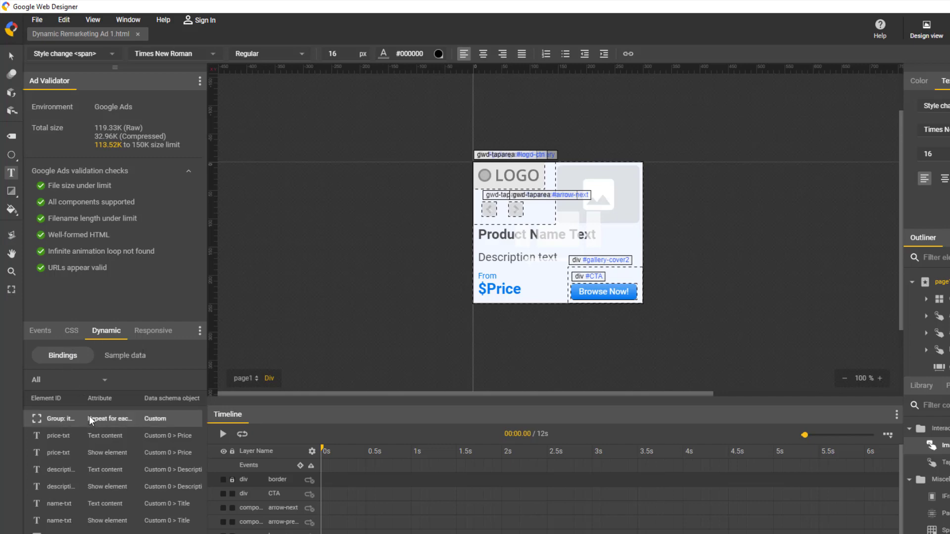
Bring up the Edit/Delete menu for the Group: item binding row
right_click(118, 417)
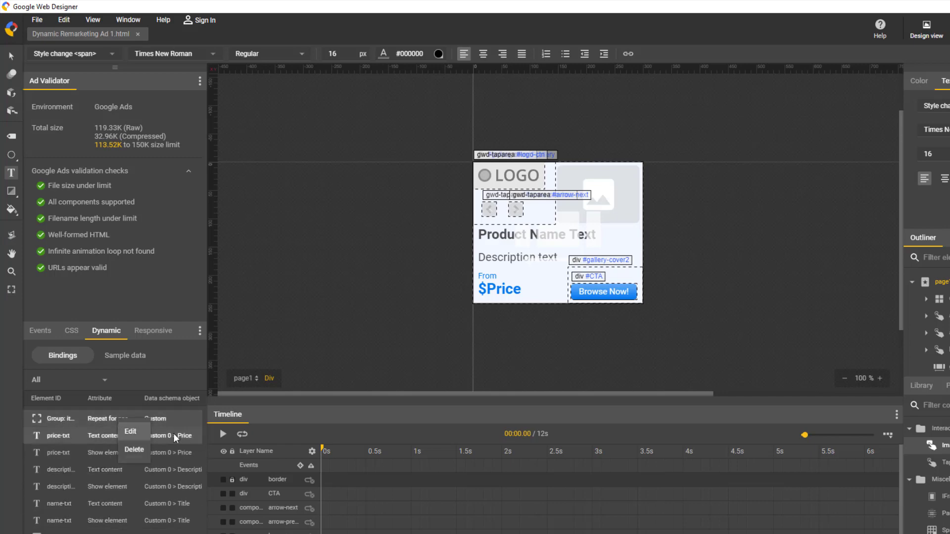
Open the Dynamic Properties binding editor and position it on screen
click(136, 431)
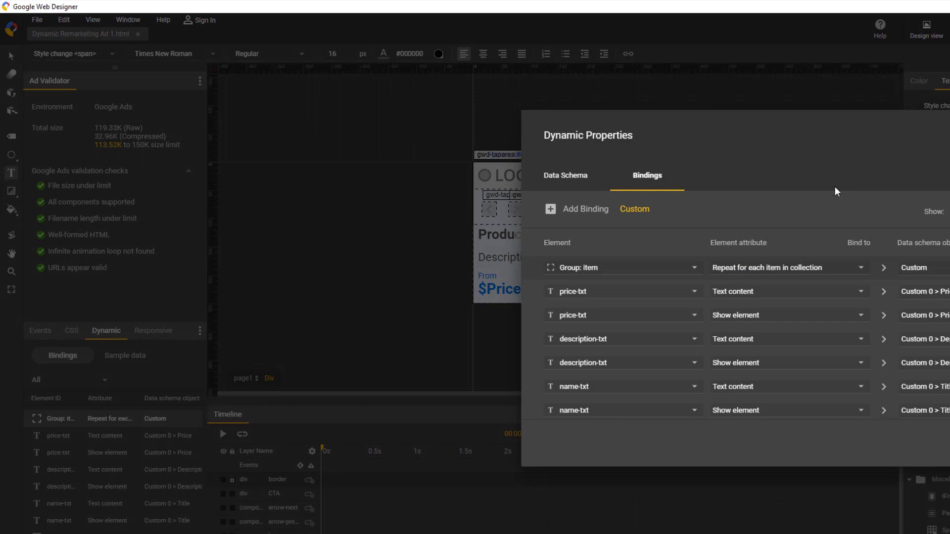
drag(816, 114, 434, 85)
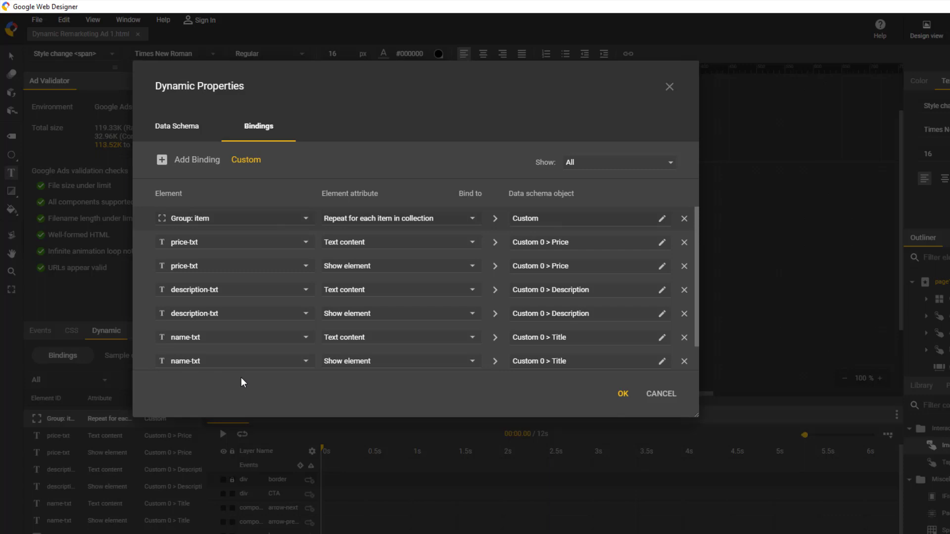
drag(397, 71, 222, 56)
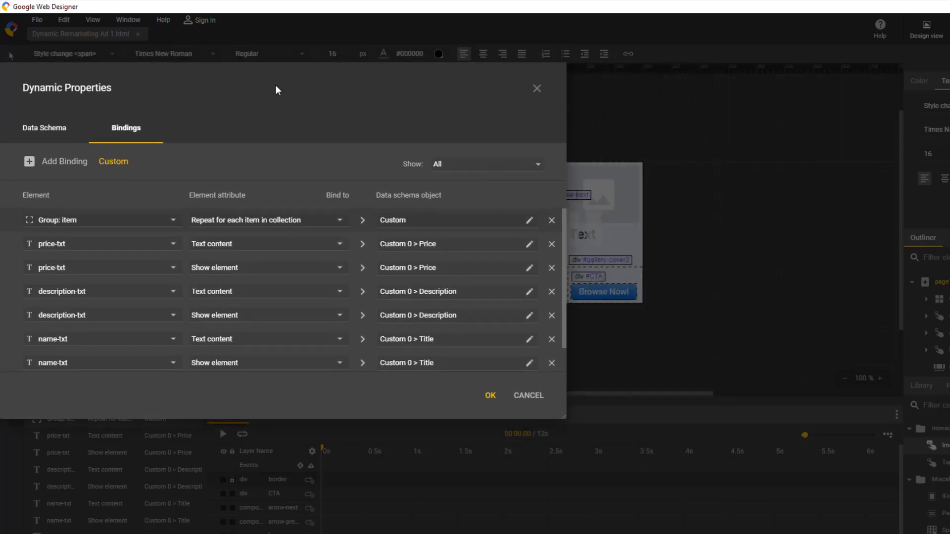
drag(275, 86, 416, 79)
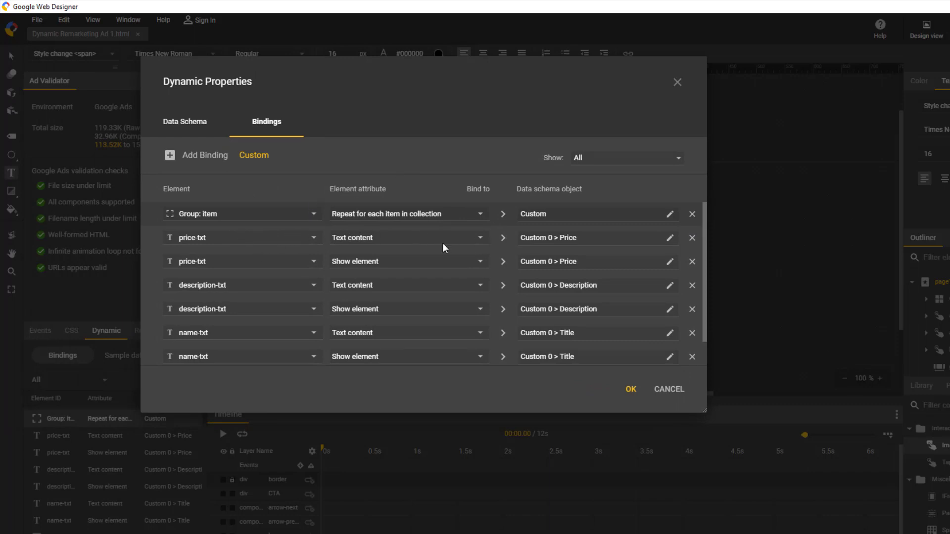
Keep price-txt bound by Text content and show its data fields, including Price
click(479, 238)
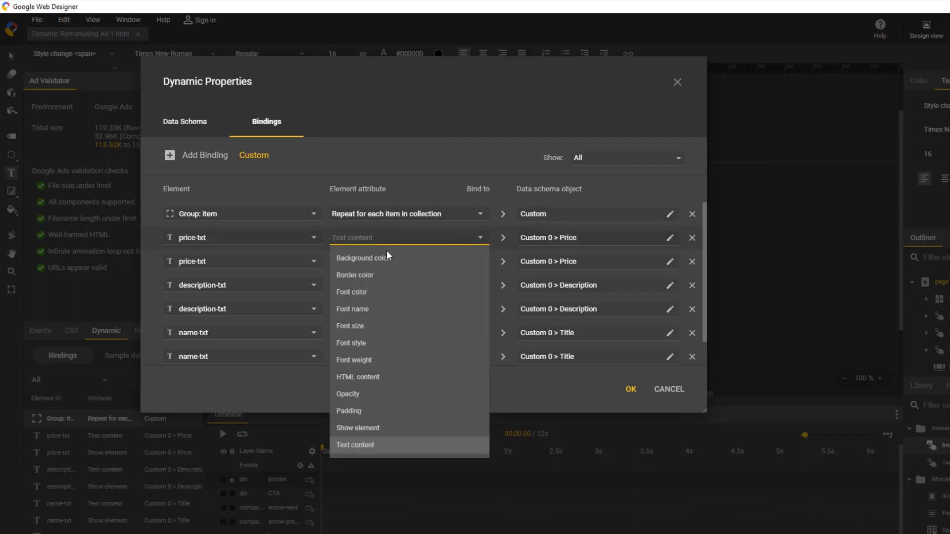
click(385, 444)
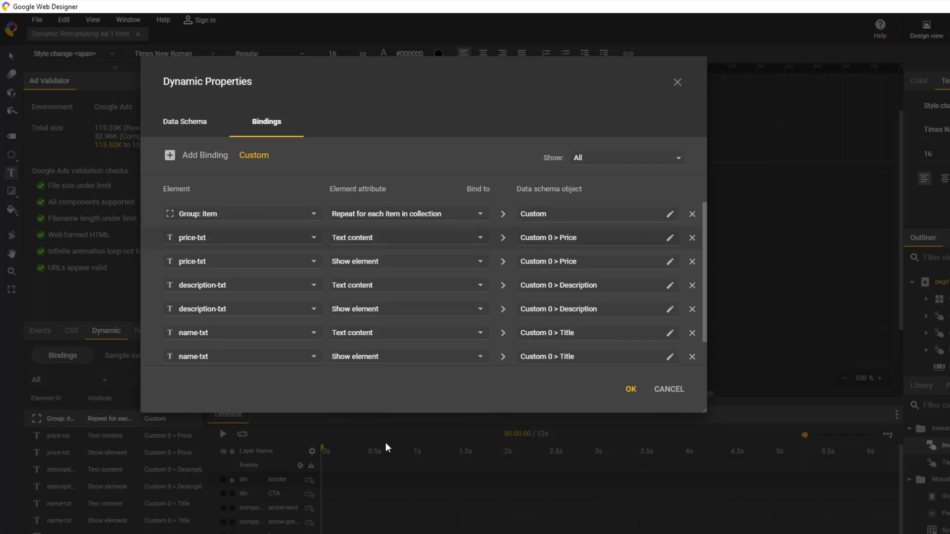
click(574, 238)
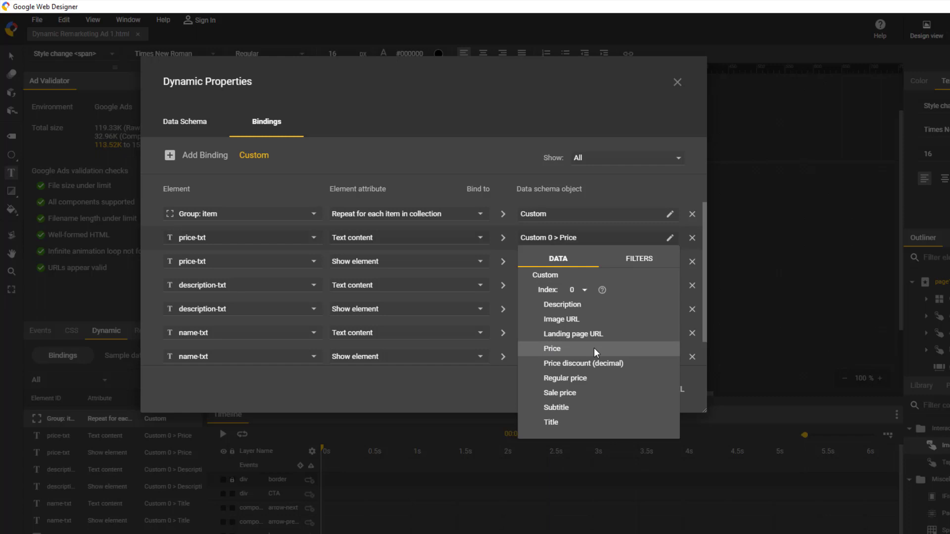
Close the price-txt data picker and scroll the Bindings list down to item-image
click(574, 221)
click(575, 221)
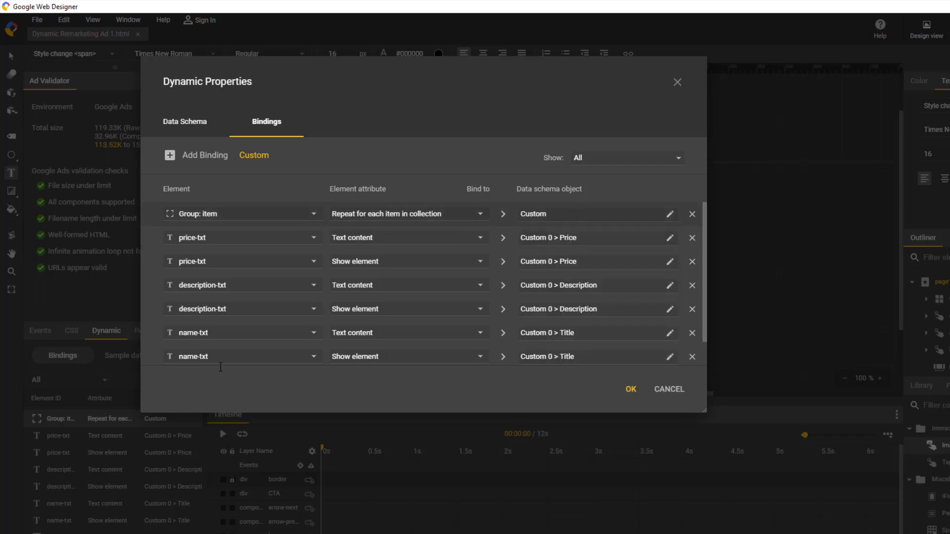
scroll(249, 332, down, 1)
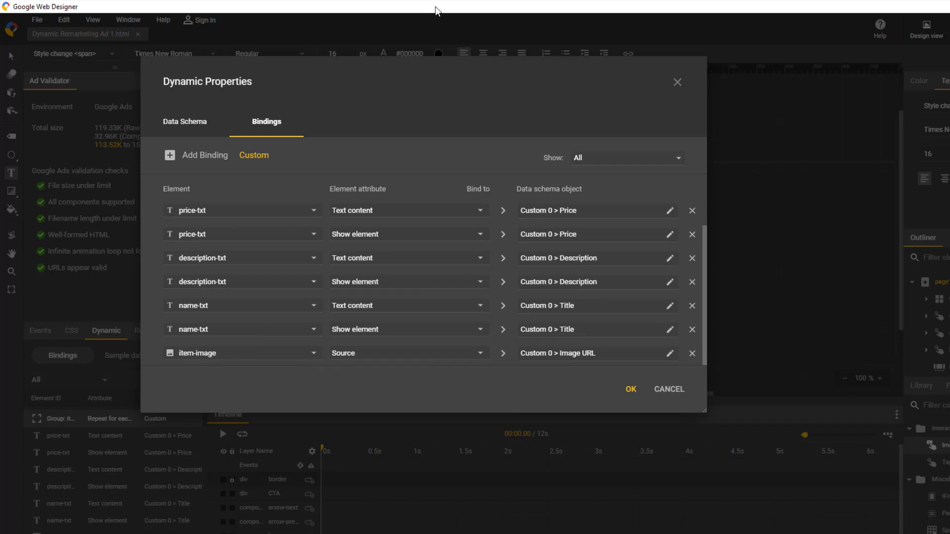
drag(421, 106, 502, 291)
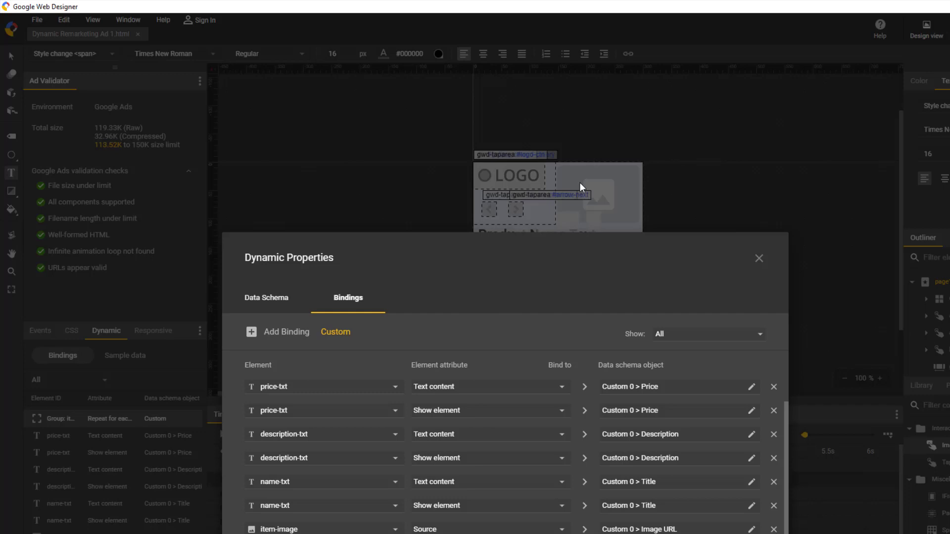
drag(555, 254, 498, 82)
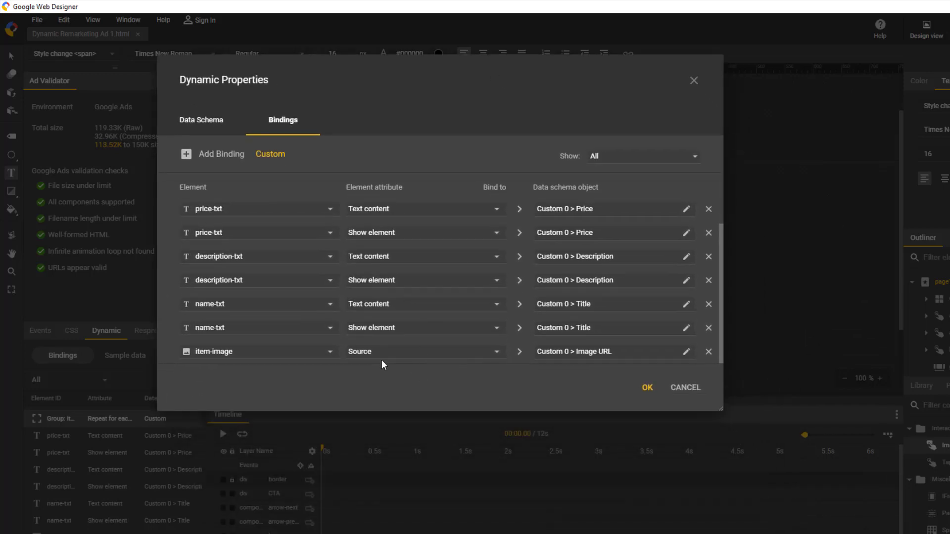
Keep item-image bound by Source to the Custom 0 Image URL field
click(399, 353)
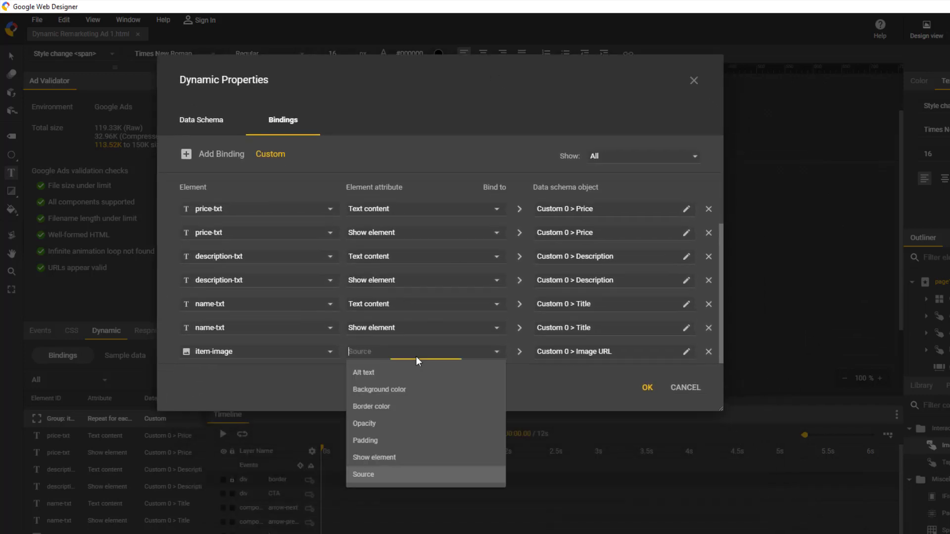
click(403, 474)
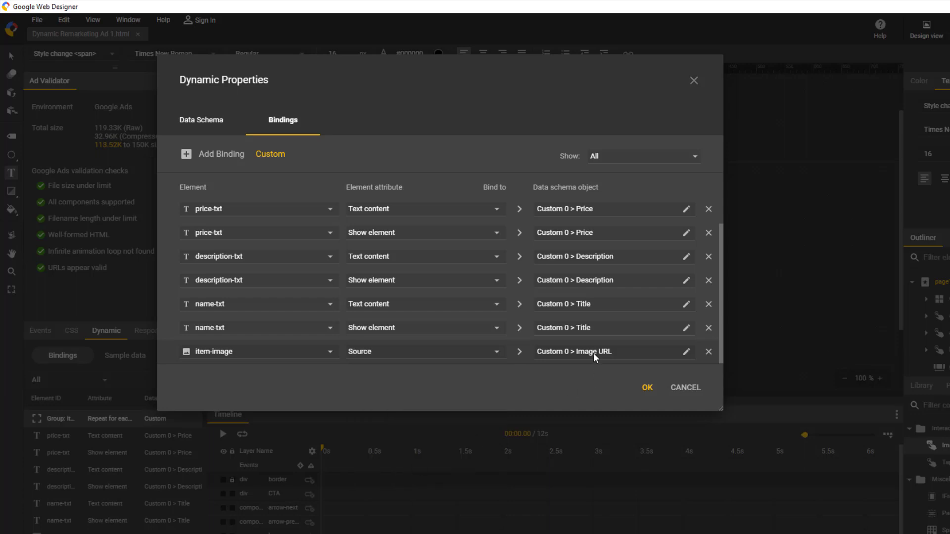
click(633, 351)
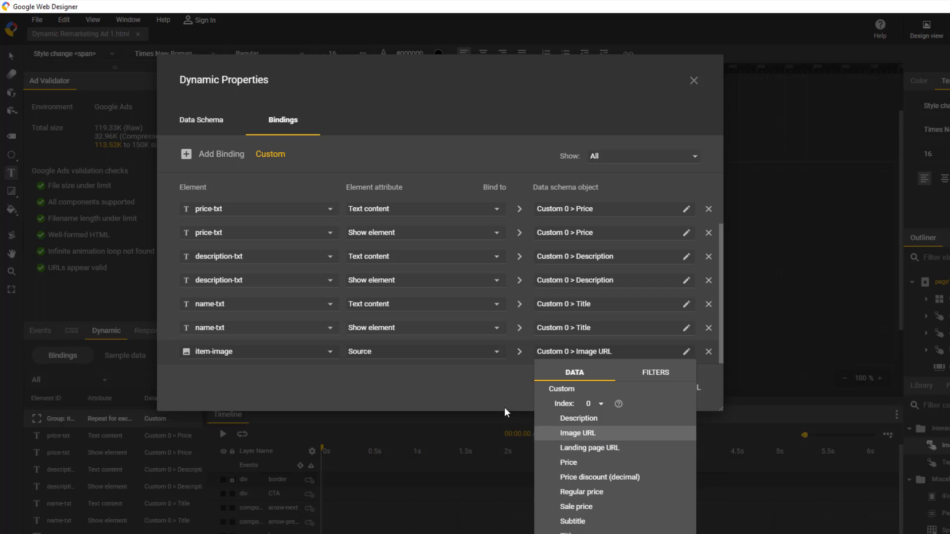
click(476, 385)
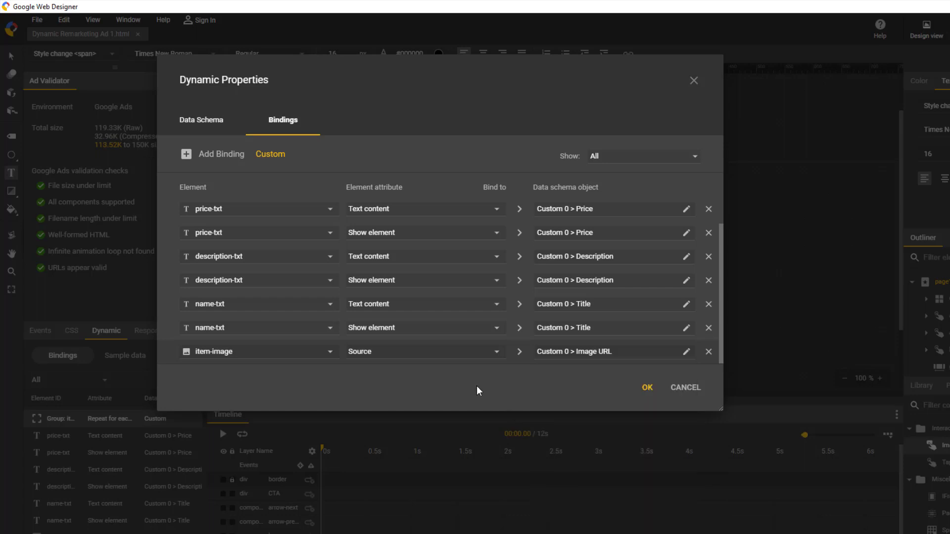